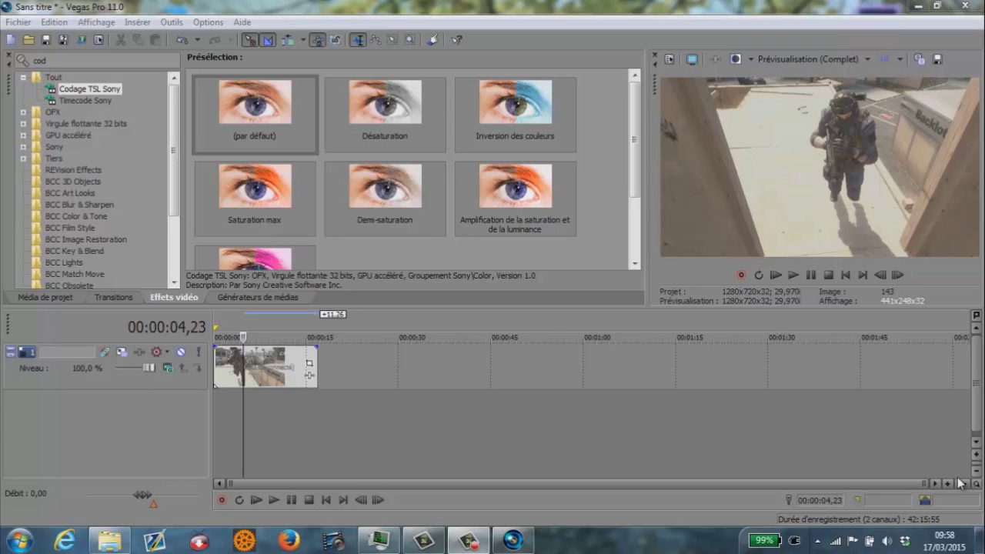
# Insert a new video track above the gameplay clip and add a default Titres & Texte Sony text event to it.
pyautogui.click(226, 378)
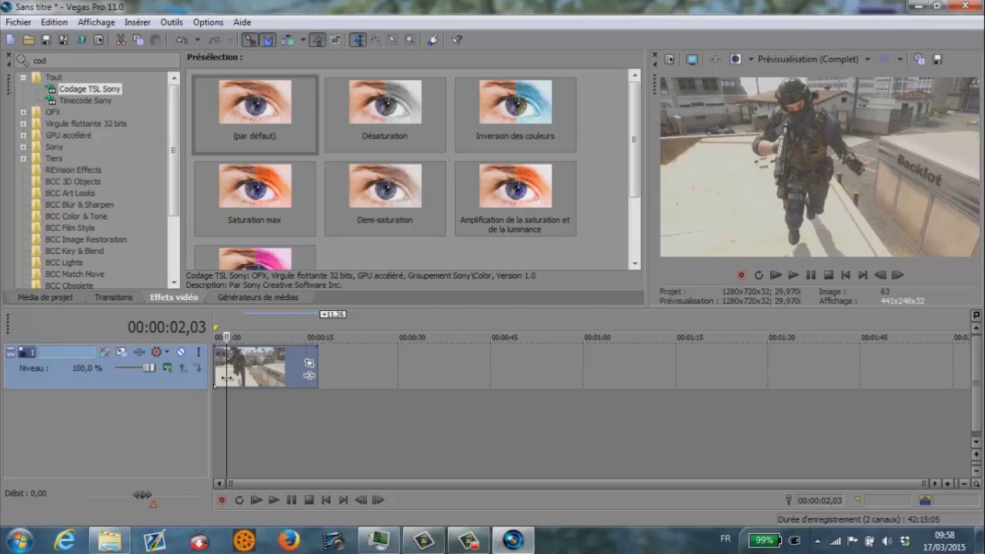
pyautogui.hotkey('ctrl', 'shift', 'q')
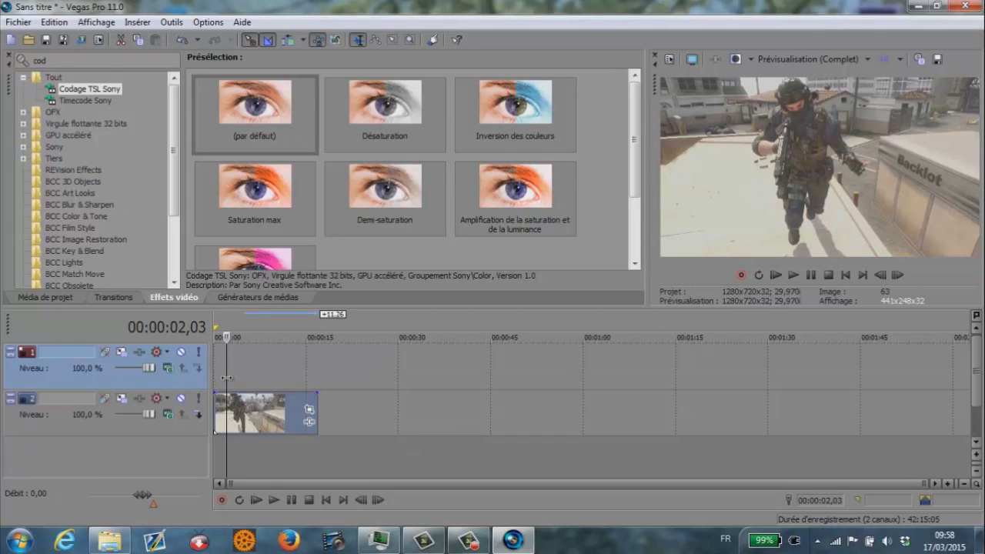
pyautogui.click(228, 408)
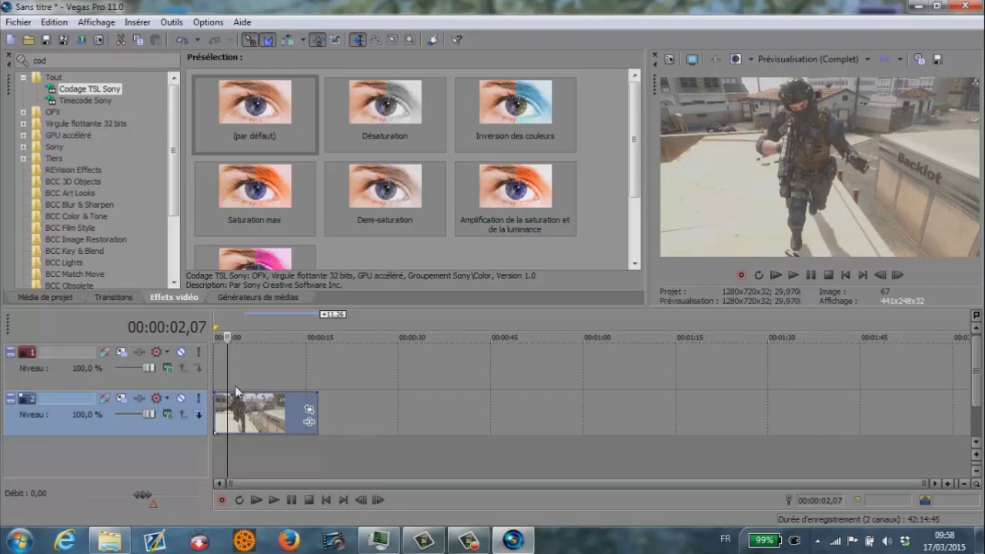
pyautogui.click(138, 22)
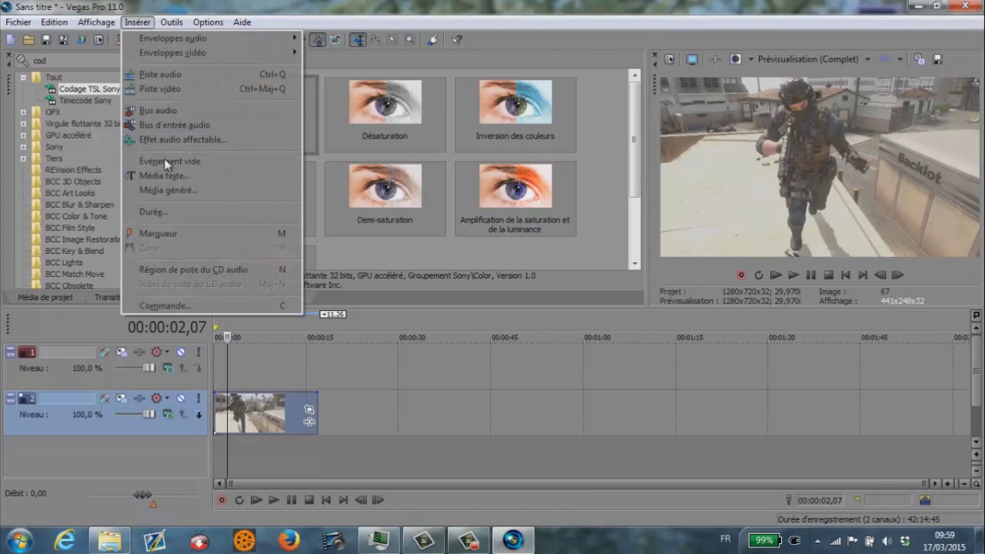
pyautogui.click(165, 177)
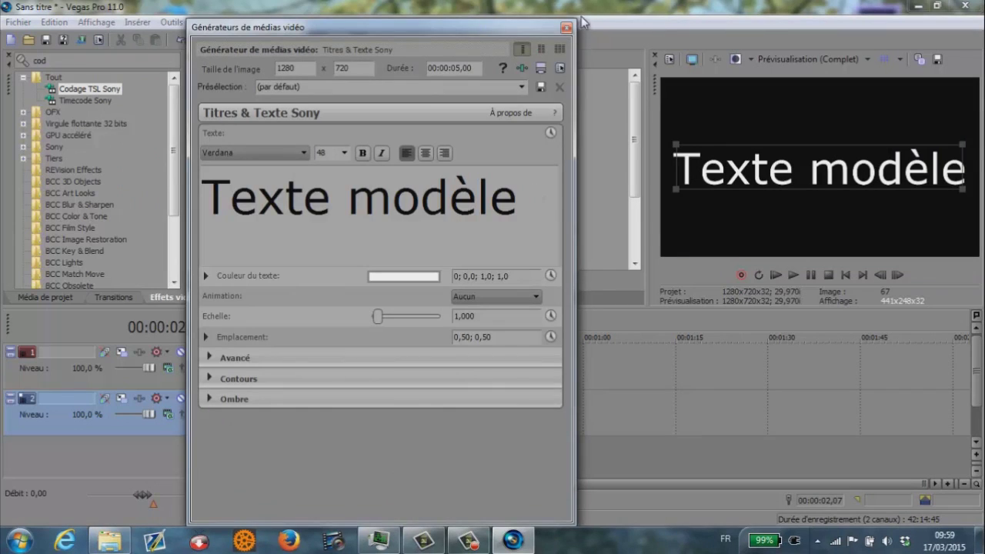
pyautogui.click(567, 28)
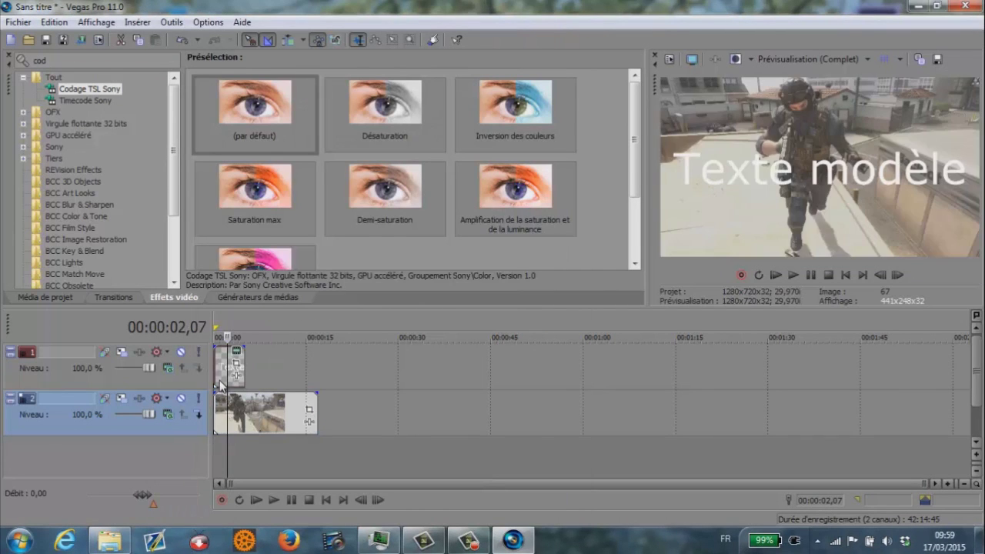
# Split the gameplay clip at the text event's end, 00:00:05,00, and delete the remainder.
pyautogui.click(221, 385)
pyautogui.scroll(3, 262, 386)
pyautogui.click(340, 418)
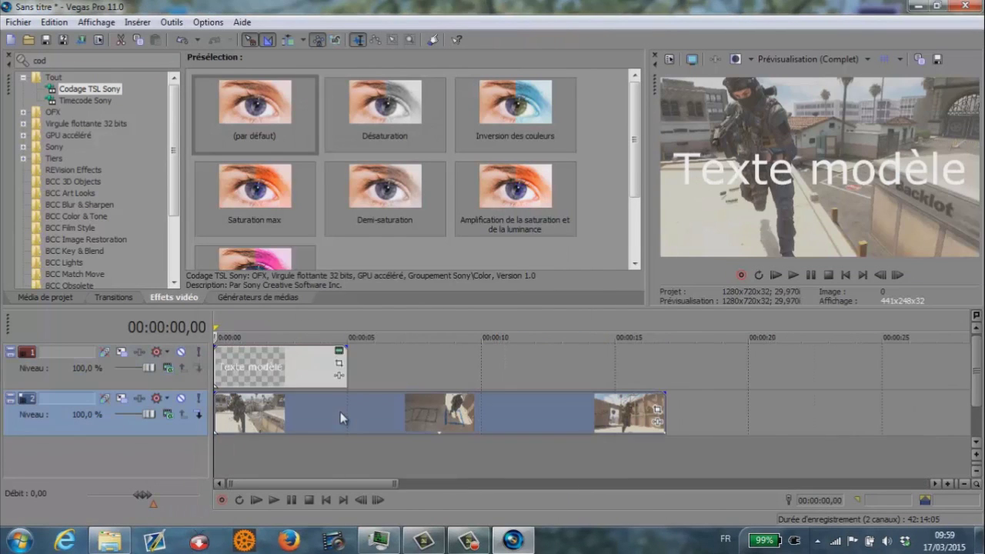
pyautogui.click(345, 411)
pyautogui.press('s')
pyautogui.press('Delete')
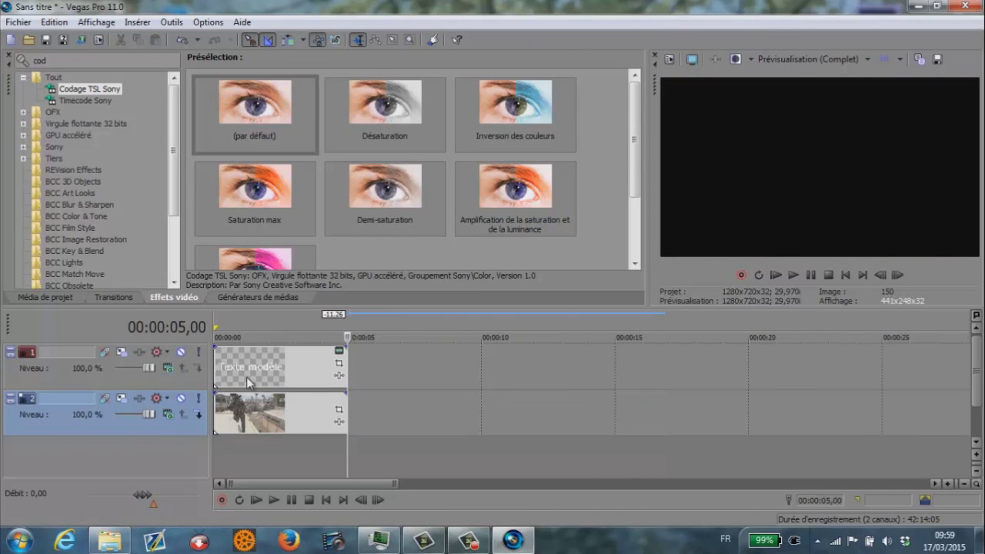
# Replace the text event's sample text with "DEER PRESENTS", placing the two words on separate lines.
pyautogui.click(229, 370)
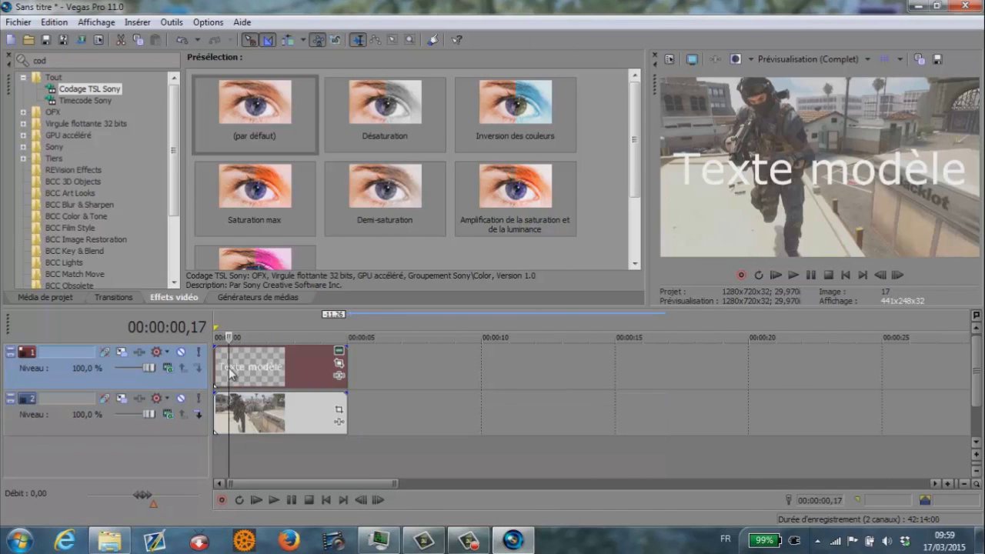
pyautogui.click(338, 355)
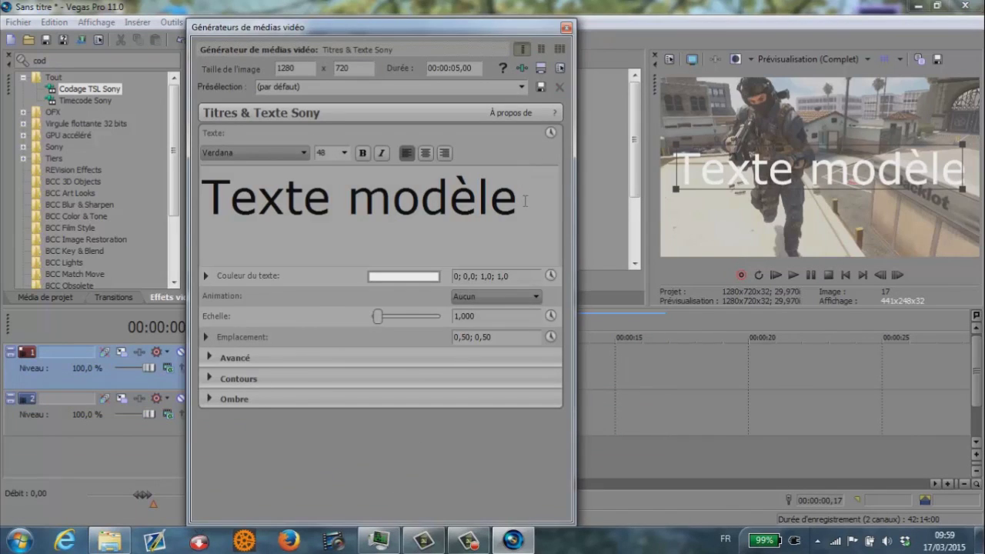
pyautogui.moveTo(527, 205); pyautogui.dragTo(253, 198)
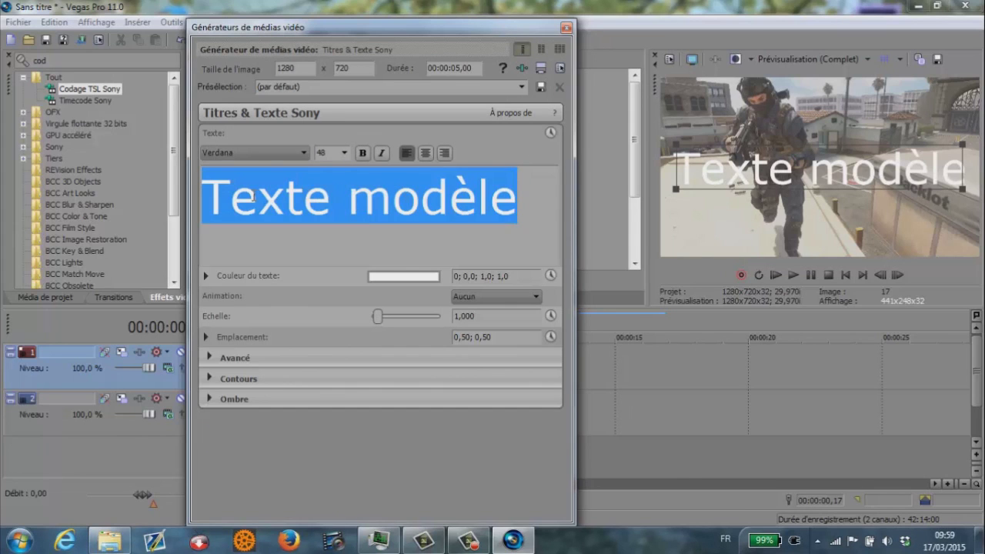
pyautogui.write('DEER')
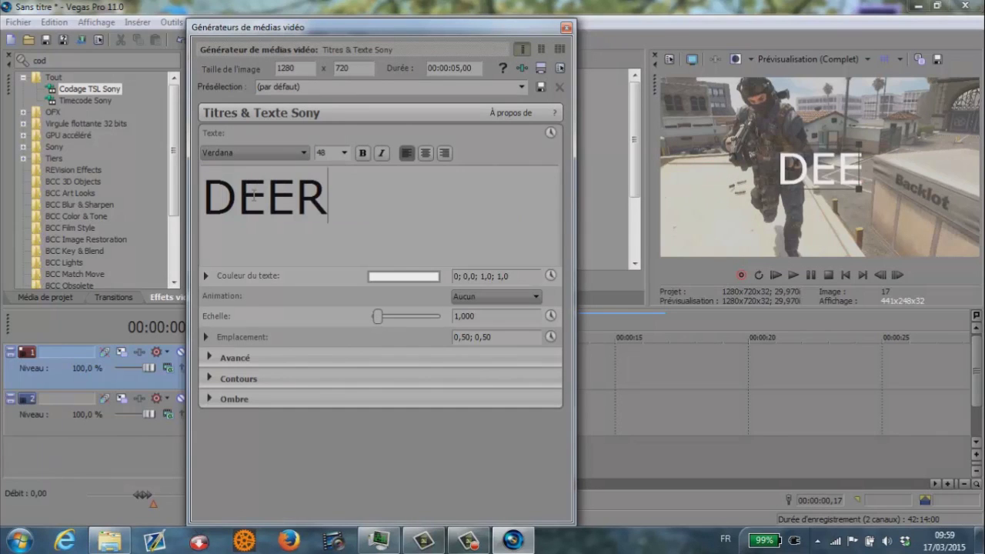
pyautogui.write(' PRESENTS')
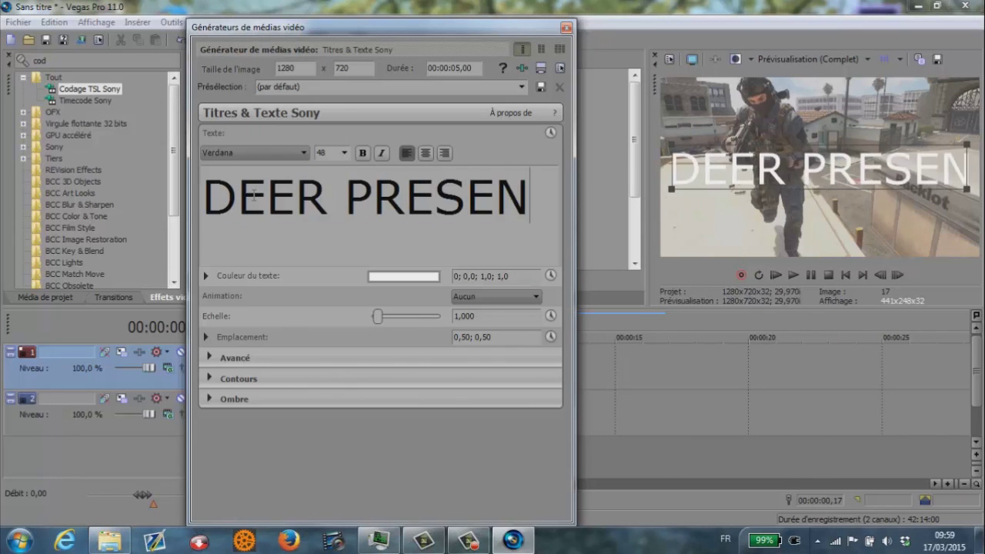
pyautogui.click(327, 195)
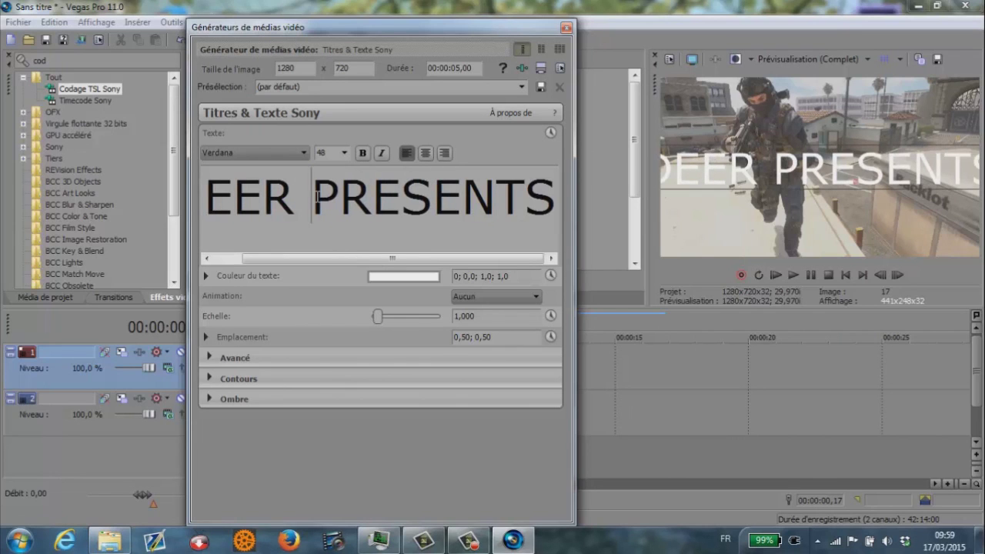
pyautogui.press('Return')
pyautogui.press('Left')
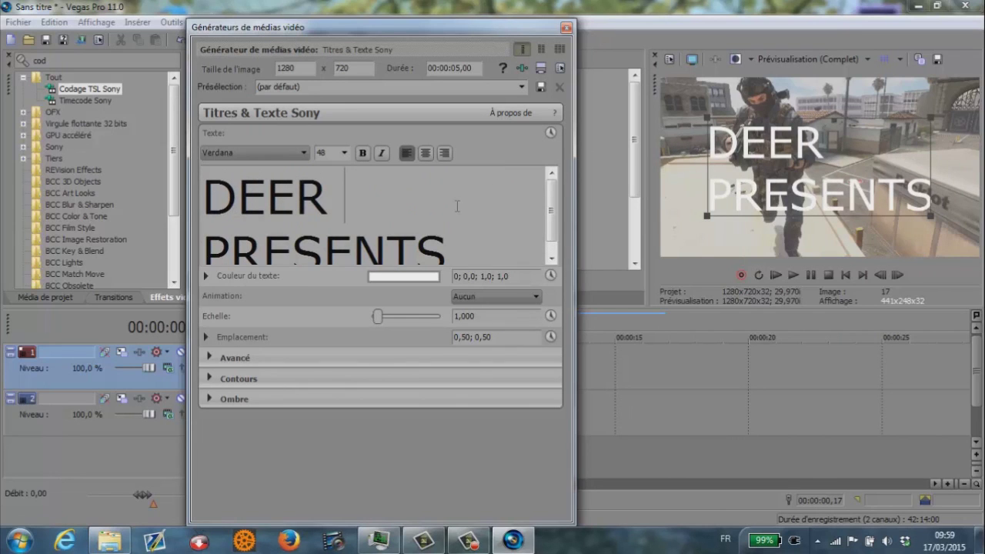
pyautogui.press('BackSpace')
# Center the whole title text and set its font to Aharoni.
pyautogui.hotkey('ctrl', 'a')
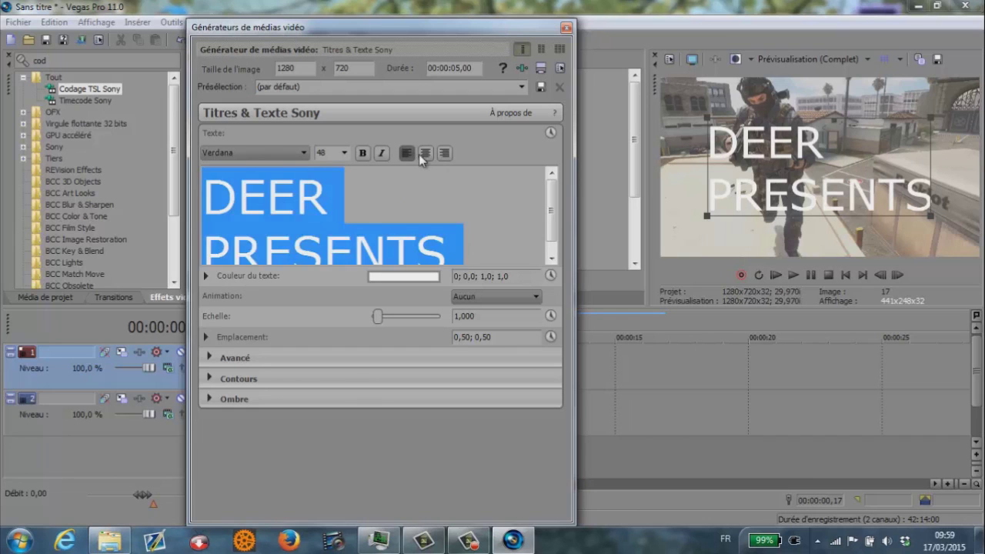
pyautogui.click(419, 154)
pyautogui.click(240, 158)
pyautogui.press('a')
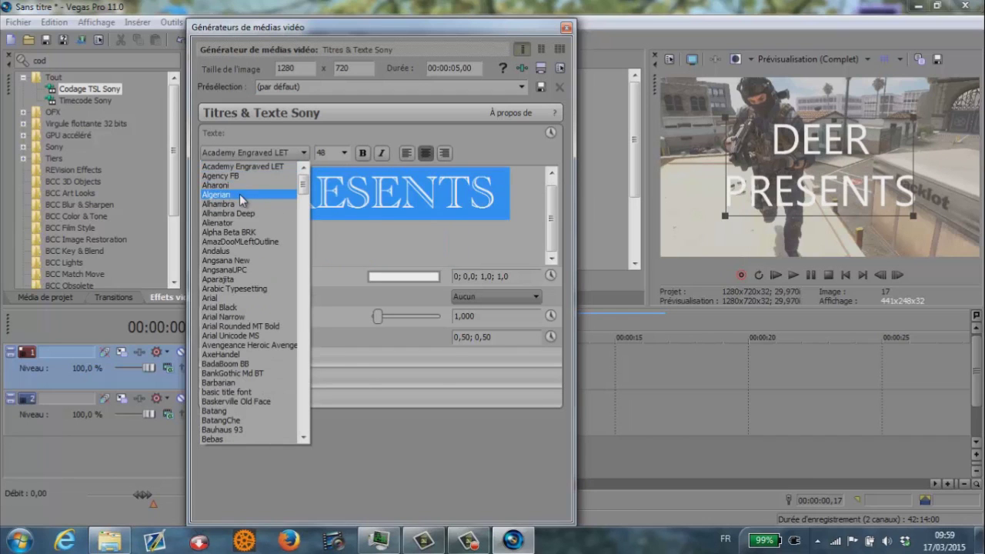
pyautogui.click(247, 185)
pyautogui.click(380, 258)
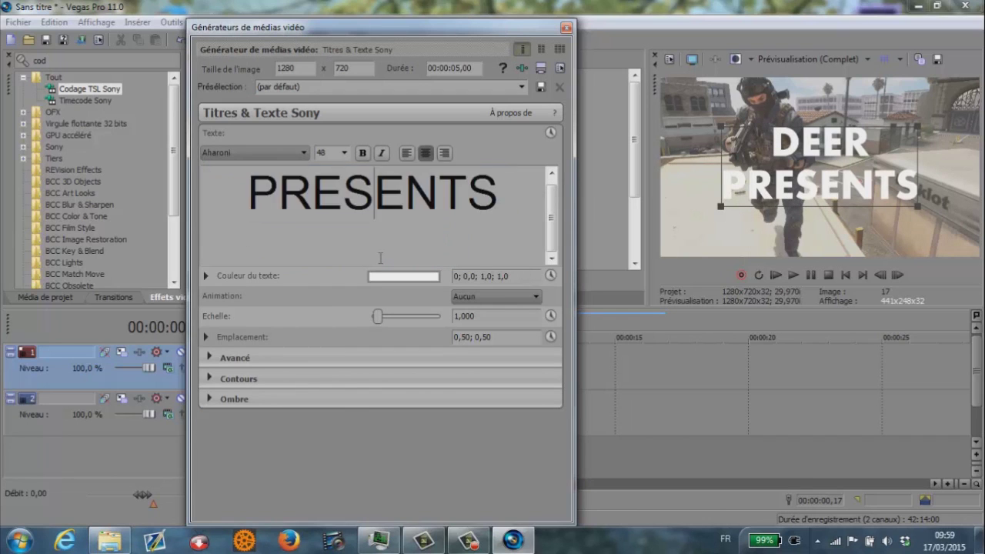
pyautogui.click(399, 214)
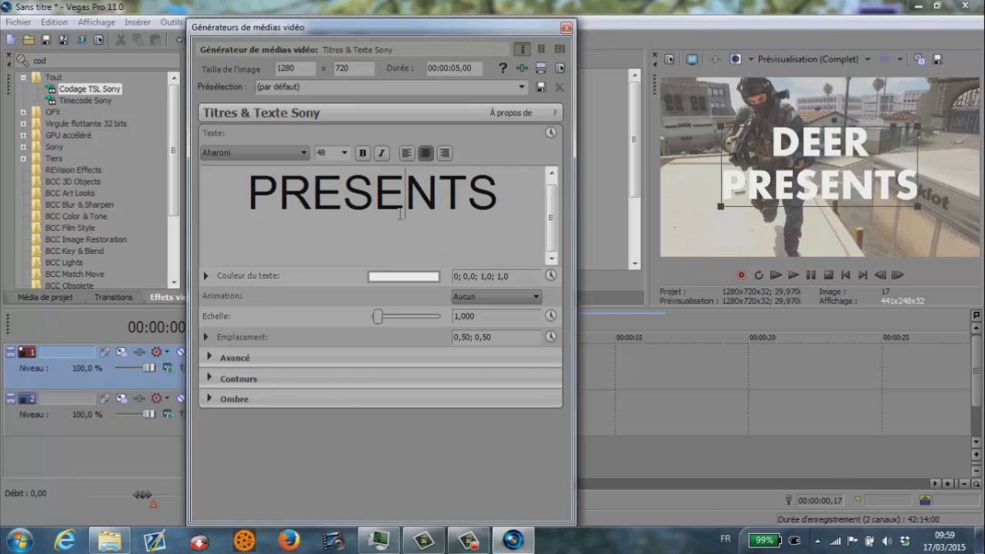
# Set the title's text color to pure red (0; 1,0; 1,0; 1,0).
pyautogui.click(391, 278)
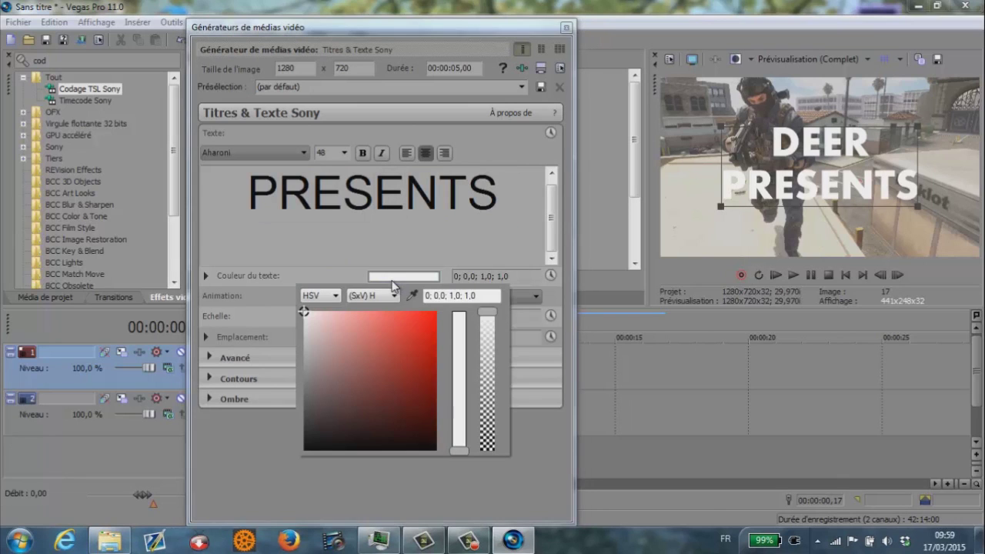
pyautogui.click(435, 312)
pyautogui.moveTo(437, 317); pyautogui.dragTo(440, 294)
pyautogui.click(448, 253)
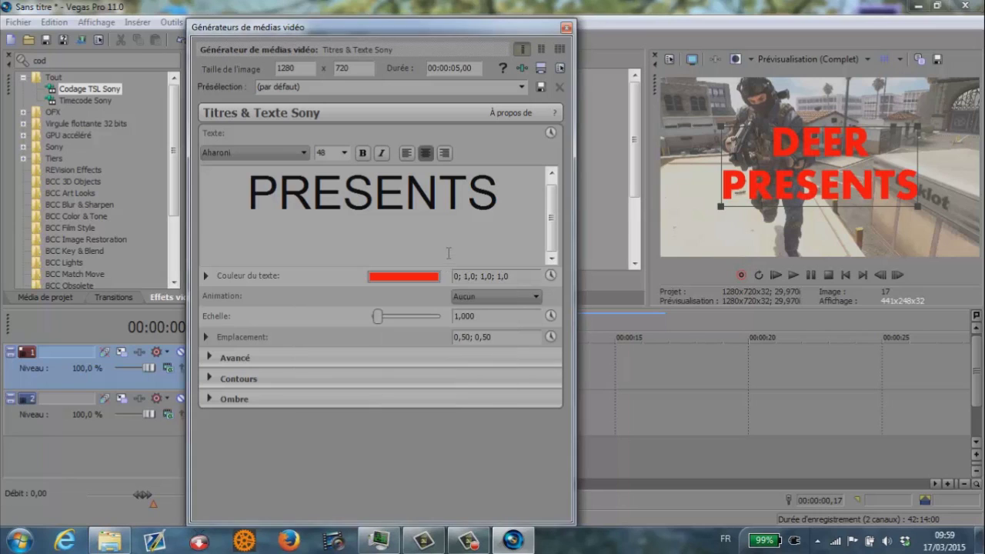
# Give the title a blue outline (237; 1,0; 0,99; 1,0) with a width of about 6,316 and close the text generator.
pyautogui.click(209, 378)
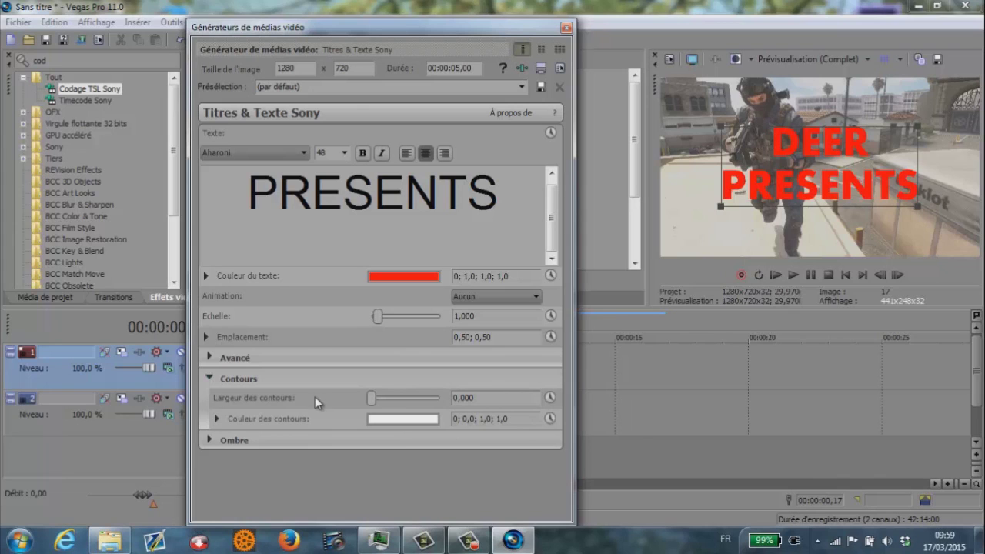
pyautogui.click(399, 420)
pyautogui.click(436, 383)
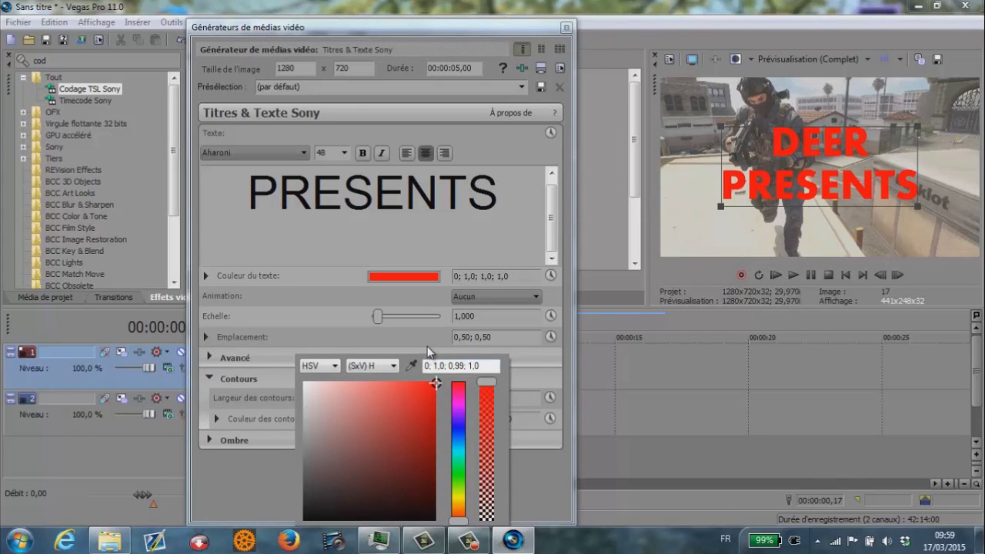
pyautogui.press('Return')
pyautogui.click(422, 414)
pyautogui.click(457, 427)
pyautogui.click(457, 430)
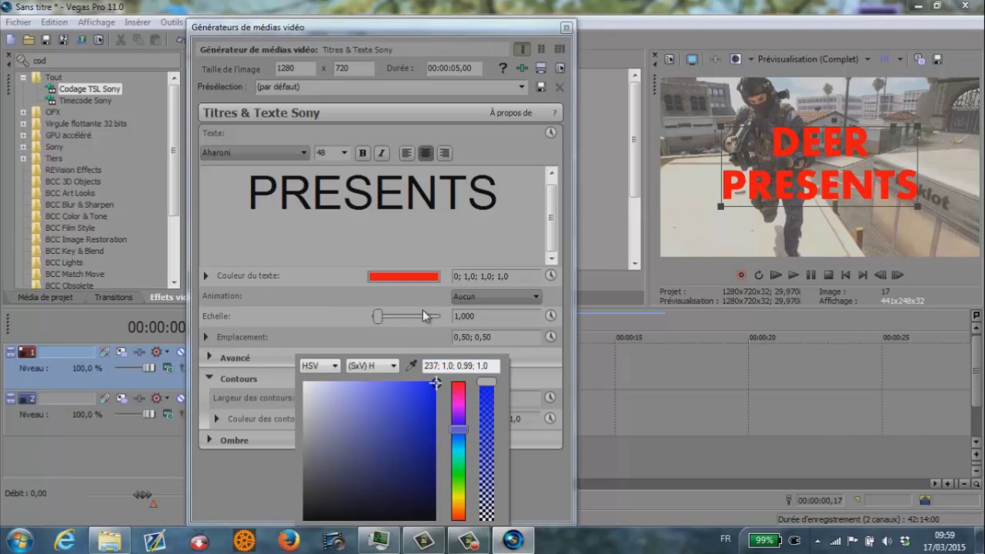
pyautogui.click(417, 330)
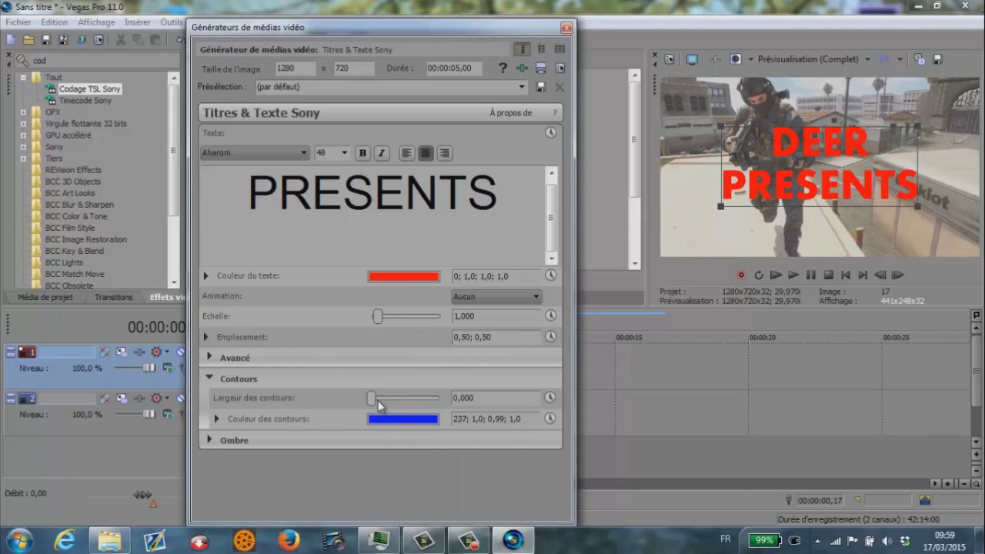
pyautogui.moveTo(374, 400); pyautogui.dragTo(416, 404)
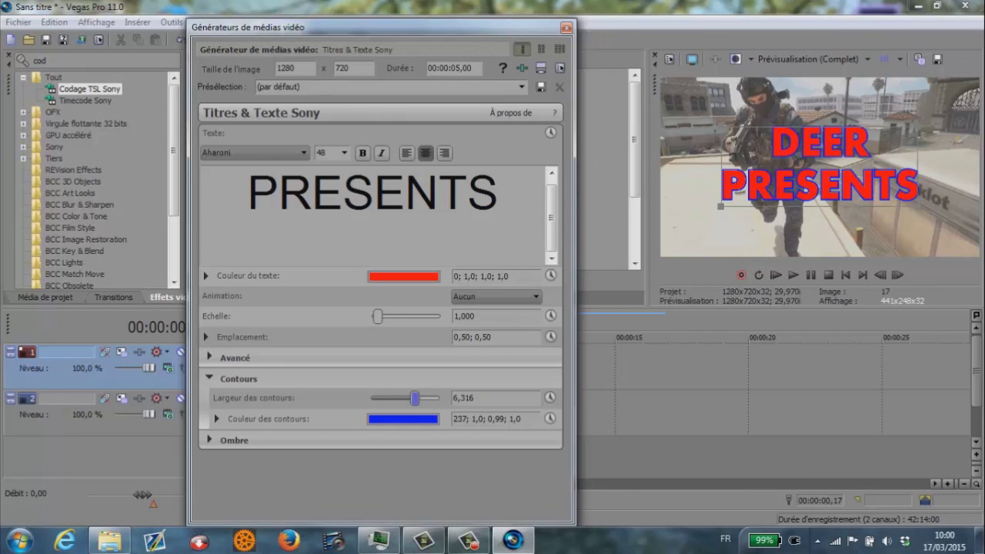
pyautogui.click(567, 28)
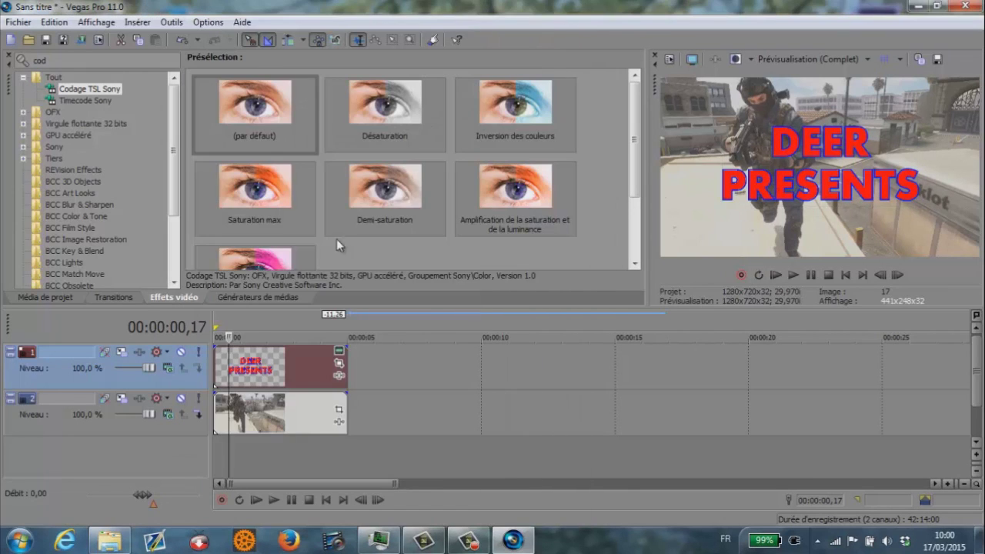
# Apply the default Codage TSL Sony effect to the title event and set its saturation to 2,000.
pyautogui.moveTo(345, 455); pyautogui.dragTo(220, 425)
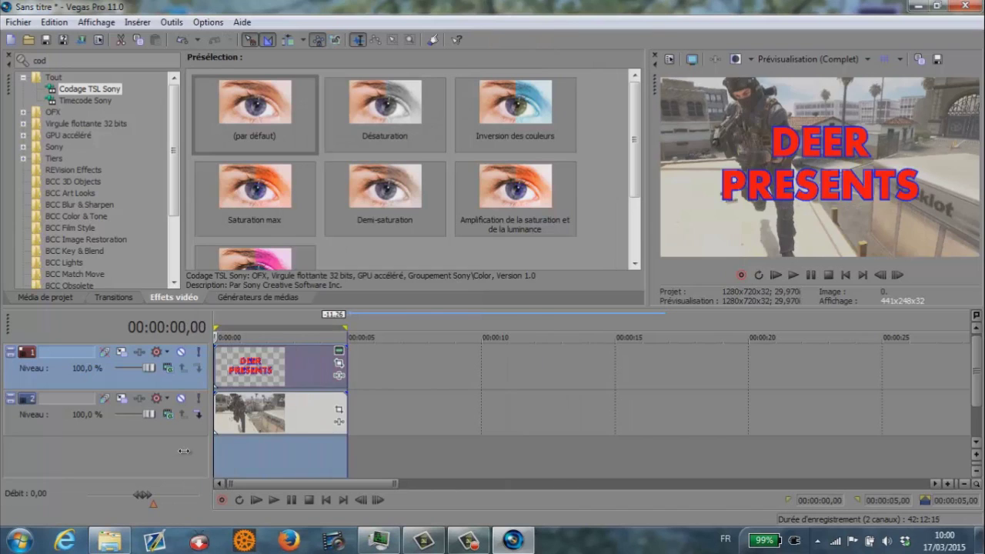
pyautogui.click(263, 384)
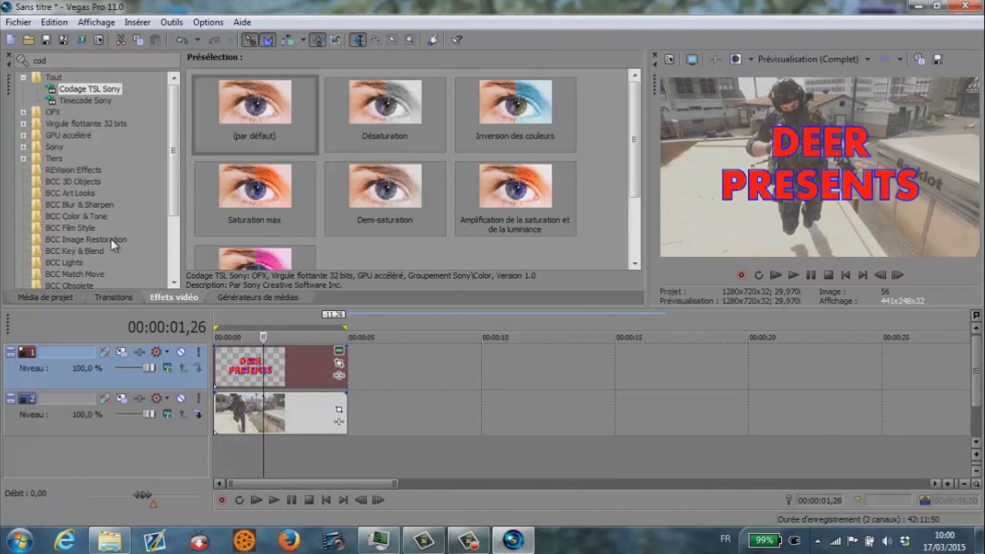
pyautogui.click(89, 91)
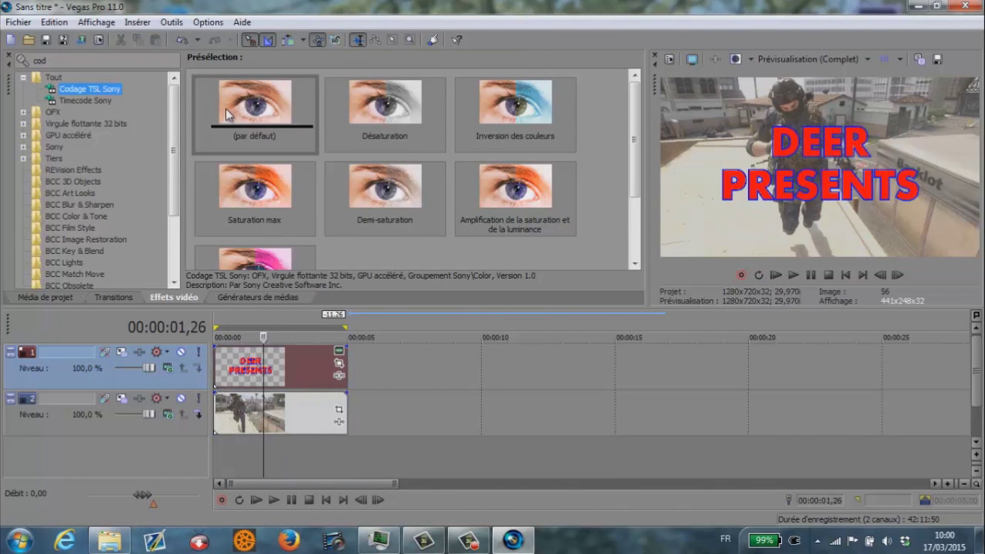
pyautogui.moveTo(238, 105); pyautogui.dragTo(260, 368)
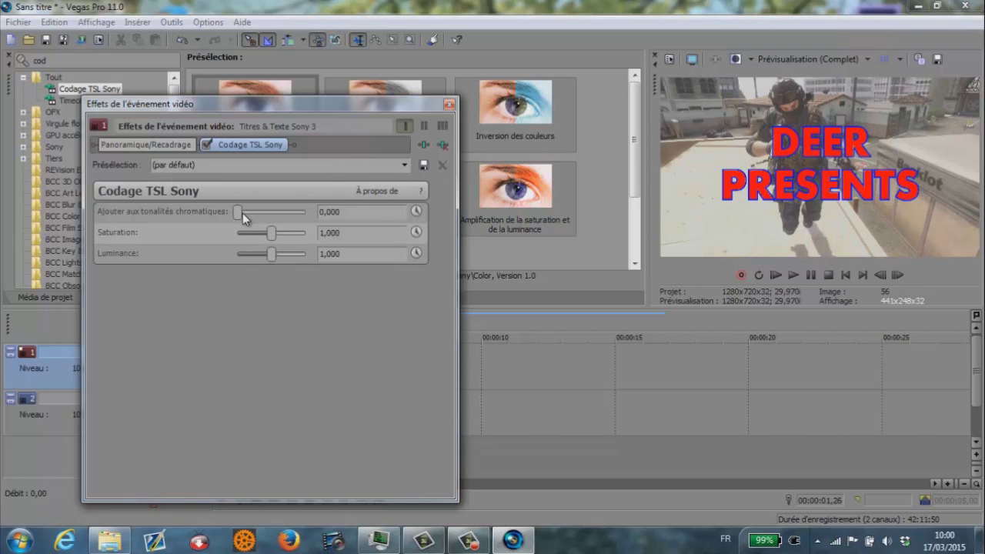
pyautogui.moveTo(238, 213)
pyautogui.mouseDown()
pyautogui.moveTo(304, 212)
pyautogui.moveTo(231, 216)
pyautogui.mouseUp()
pyautogui.moveTo(271, 232); pyautogui.dragTo(369, 231)
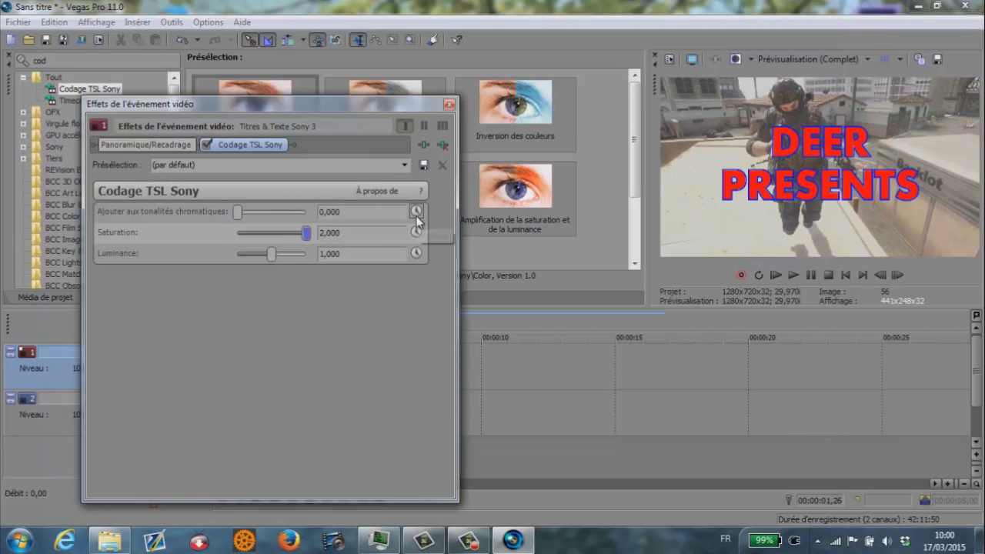
# Animate the effect's hue addition from the start of the title, adding a keyframe of 1,000 at 00:00:00,26.
pyautogui.click(416, 211)
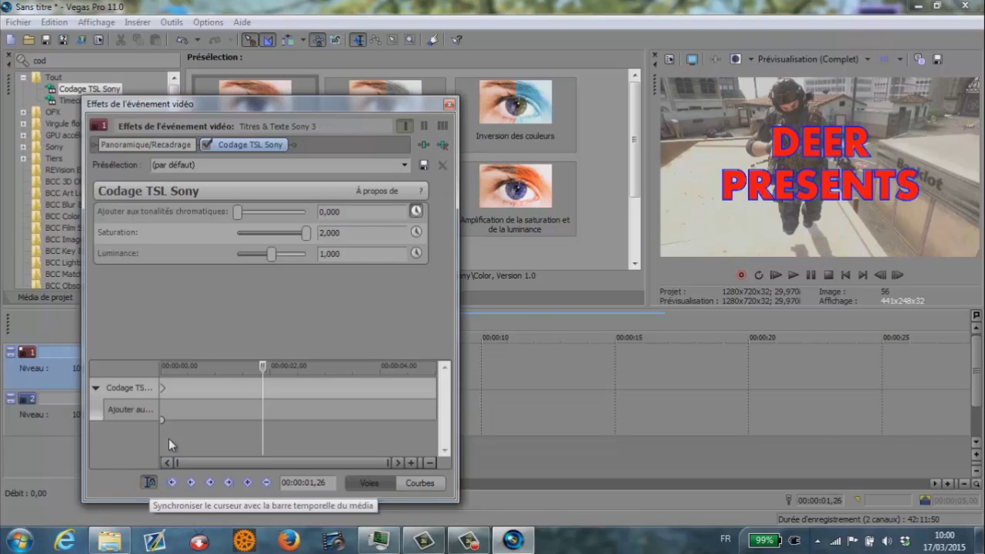
pyautogui.click(163, 389)
pyautogui.click(153, 483)
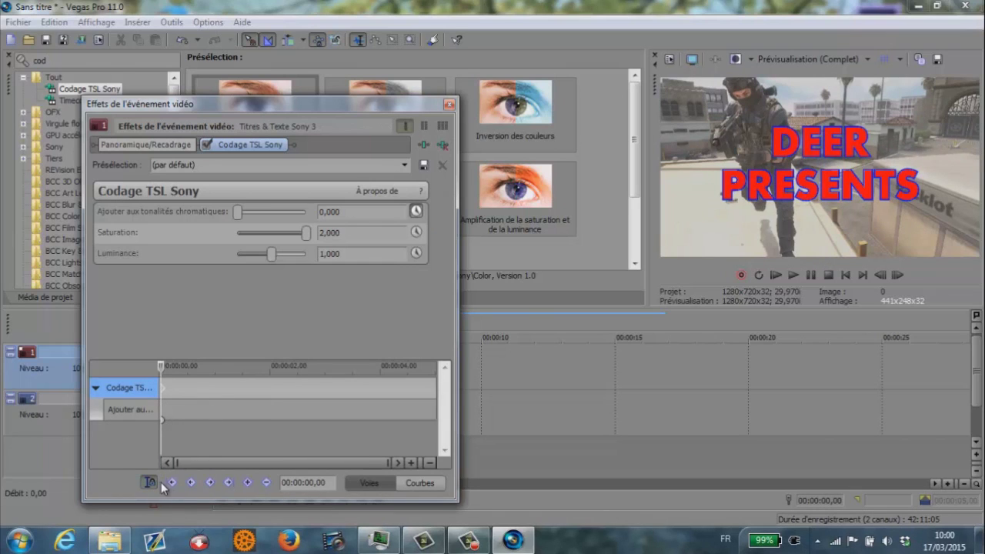
pyautogui.moveTo(162, 366); pyautogui.dragTo(207, 367)
pyautogui.moveTo(238, 212); pyautogui.dragTo(306, 212)
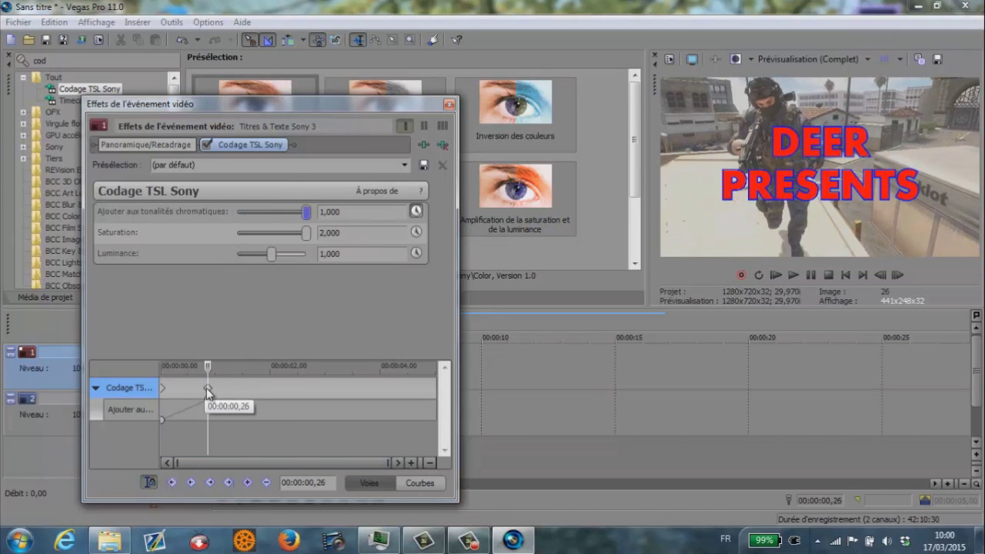
# Shift the second hue keyframe slightly earlier and add a hue keyframe of 0,000 at 00:00:01,20.
pyautogui.moveTo(206, 388); pyautogui.dragTo(198, 388)
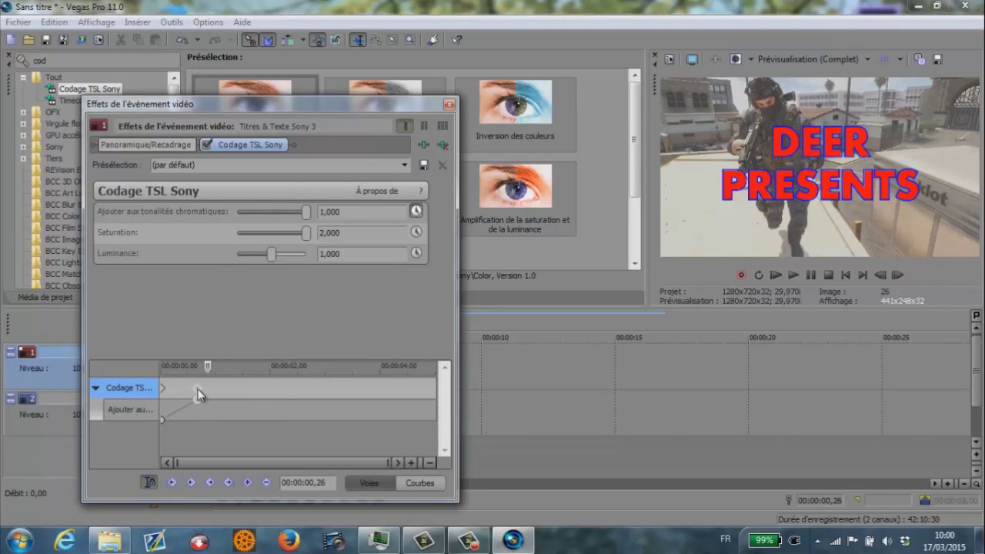
pyautogui.click(251, 388)
pyautogui.moveTo(304, 211); pyautogui.dragTo(164, 251)
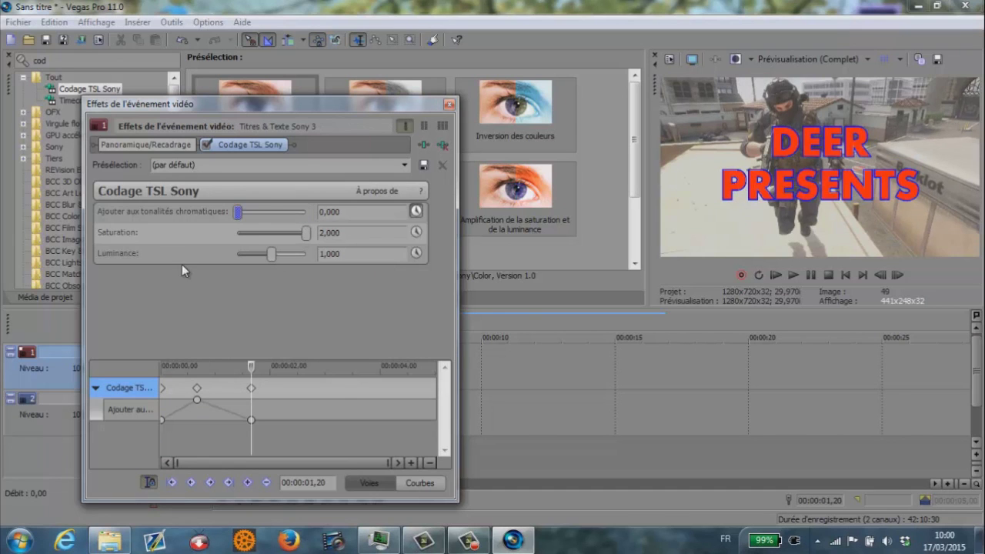
# Add three more hue keyframes alternating 1,000, 0,000 and 1,000 up to the end of the title, and close the effect settings.
pyautogui.click(316, 388)
pyautogui.moveTo(241, 211); pyautogui.dragTo(164, 223)
pyautogui.click(376, 379)
pyautogui.click(435, 379)
pyautogui.moveTo(240, 212); pyautogui.dragTo(306, 212)
pyautogui.click(450, 104)
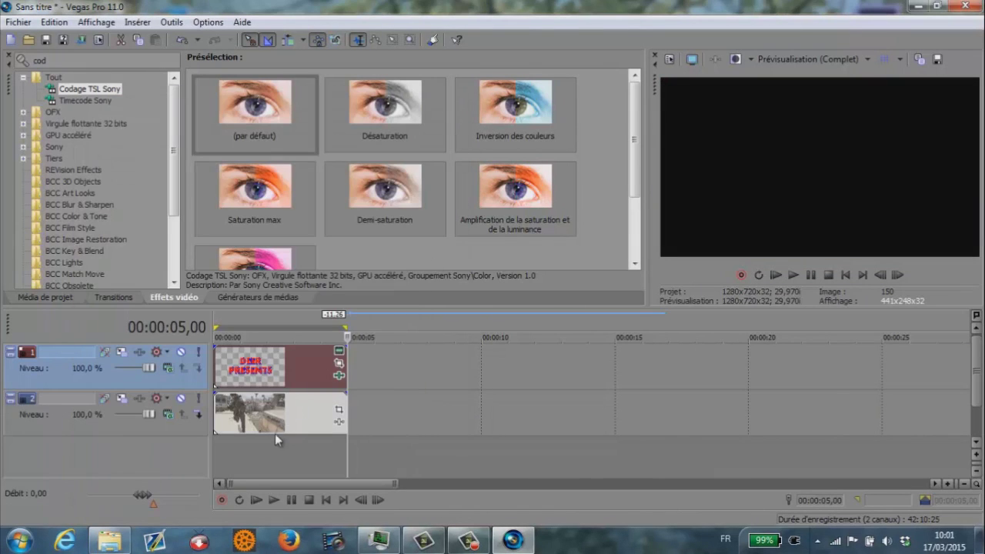
# Preview the title's color animation from the start and place the playhead at 00:00:02,15.
pyautogui.click(258, 500)
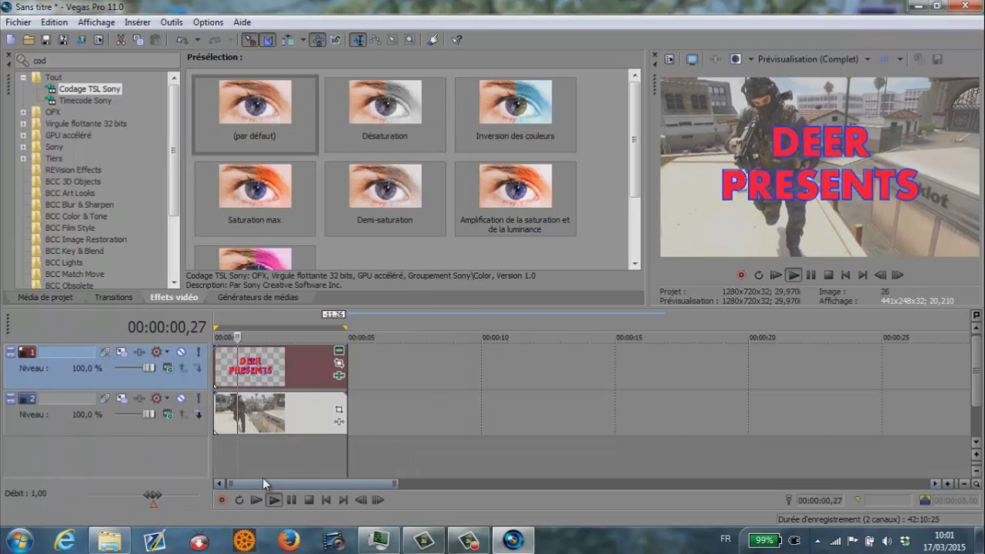
pyautogui.click(805, 275)
pyautogui.click(281, 371)
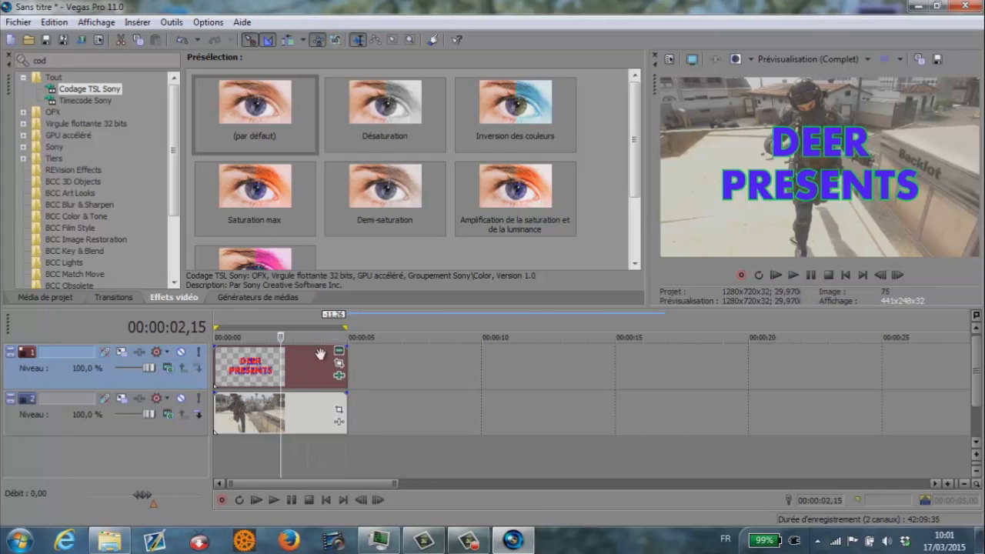
# Set the title track's compositing mode to Différence and preview the blended title.
pyautogui.click(169, 369)
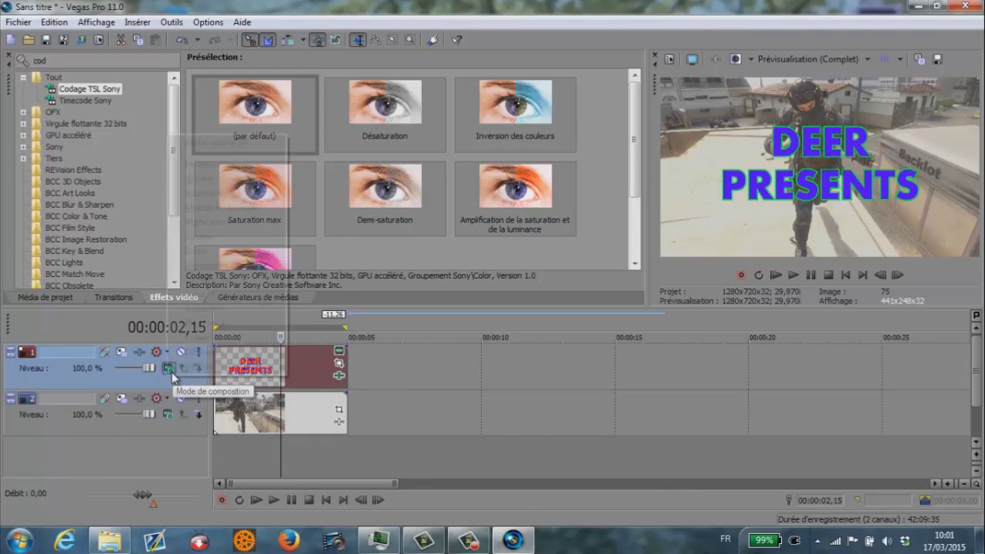
pyautogui.click(194, 358)
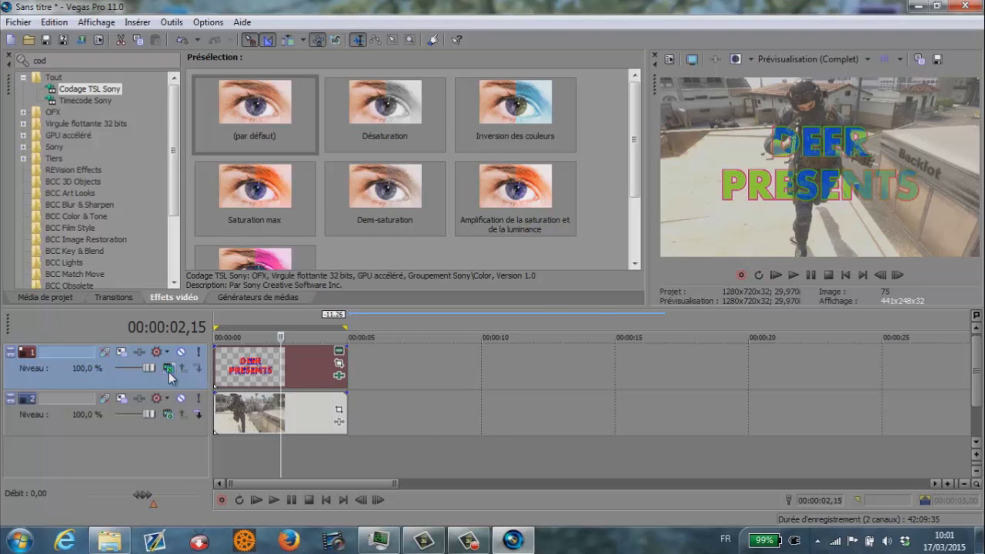
pyautogui.click(168, 371)
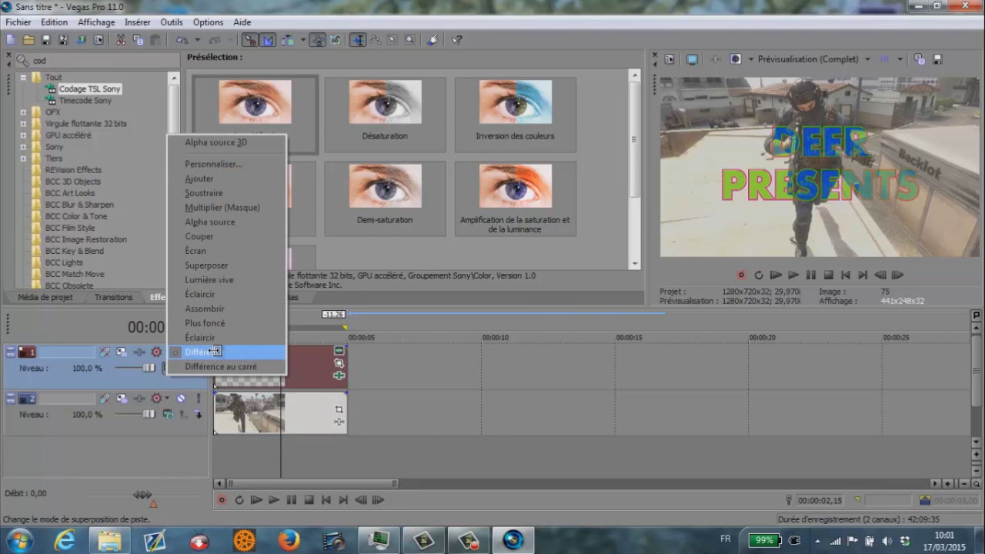
pyautogui.click(219, 411)
pyautogui.click(257, 500)
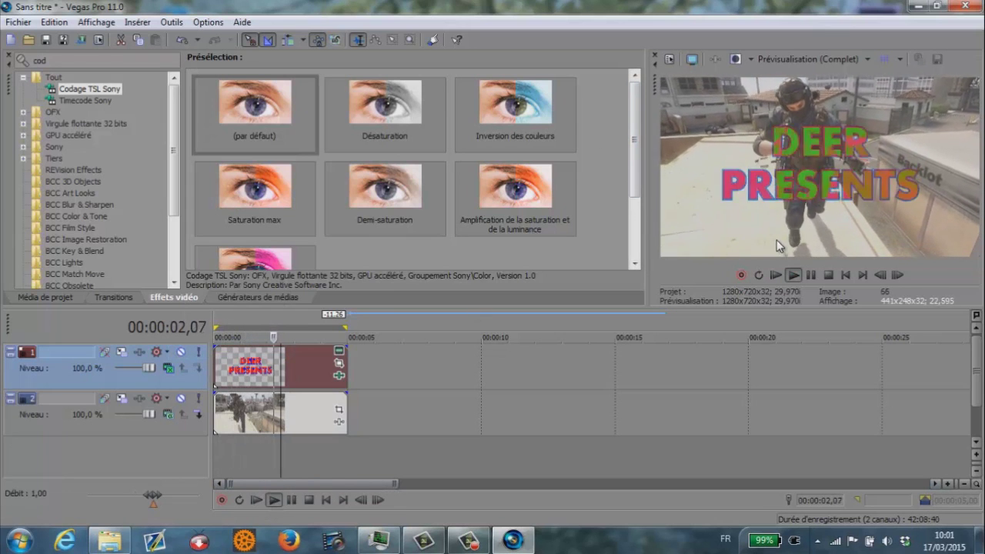
pyautogui.click(806, 274)
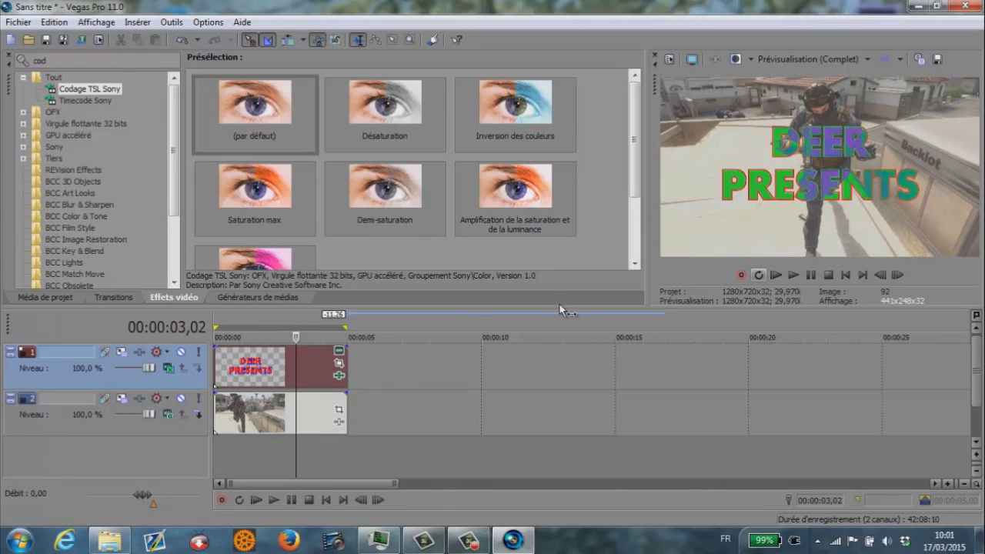
# Raise the luminance of the title's Codage TSL Sony effect to 1,284, preview it and close the effect settings.
pyautogui.click(339, 376)
pyautogui.moveTo(277, 257)
pyautogui.mouseDown()
pyautogui.moveTo(303, 257)
pyautogui.moveTo(252, 257)
pyautogui.moveTo(283, 254)
pyautogui.mouseUp()
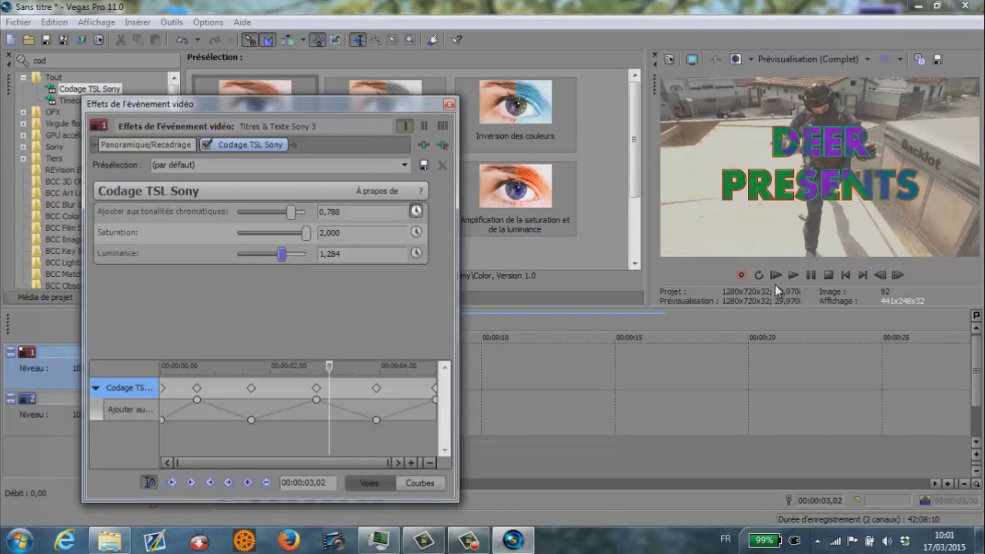
pyautogui.click(793, 275)
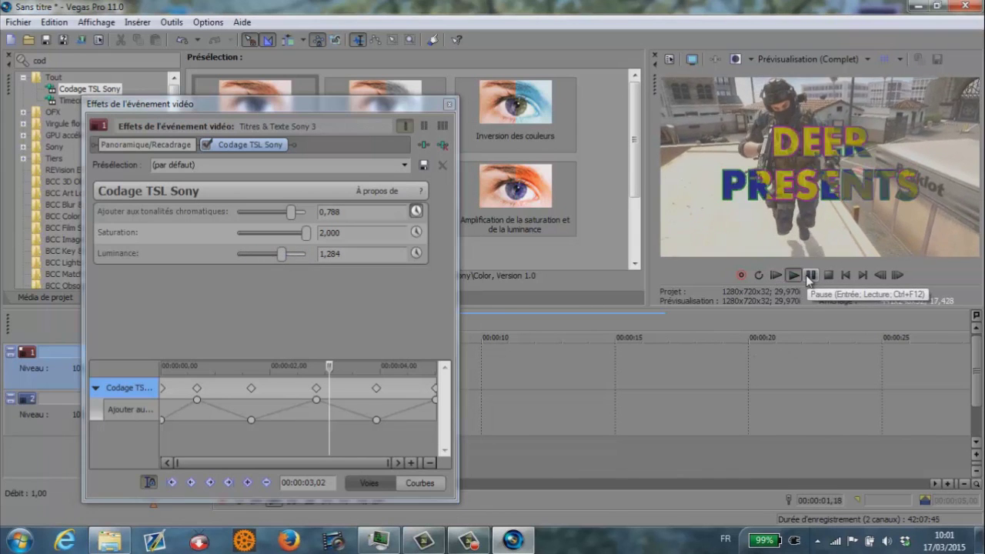
pyautogui.click(809, 275)
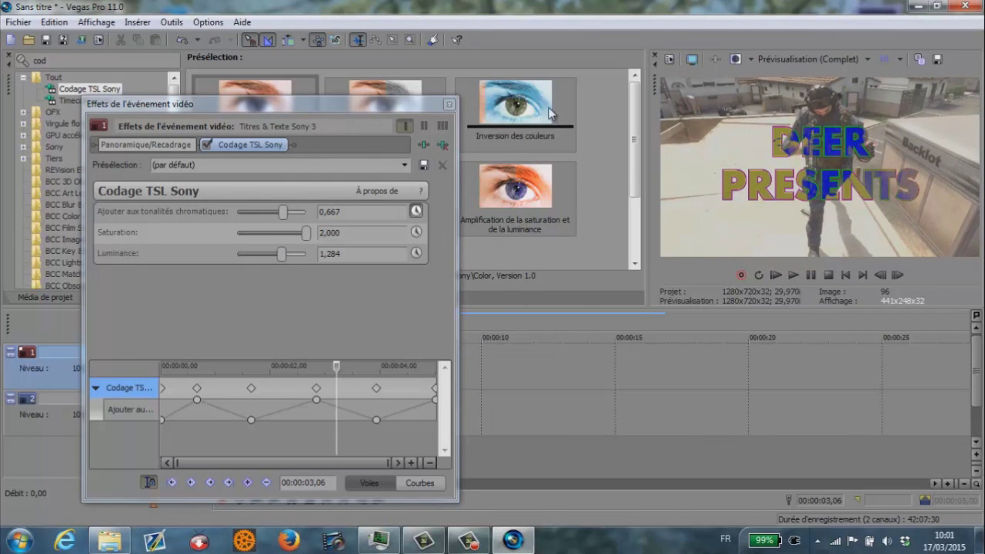
pyautogui.click(449, 104)
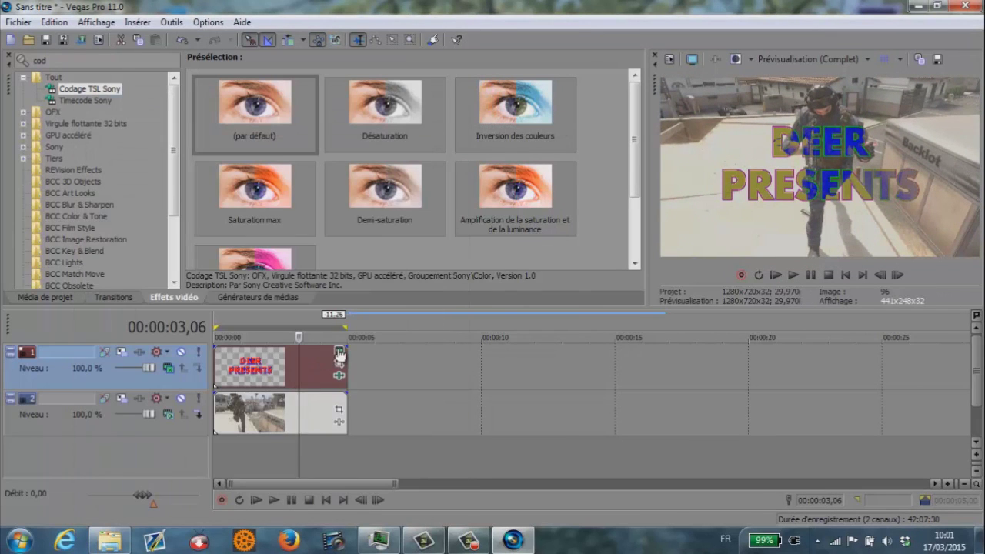
# Set the title's text animation to Fenêtre contextuelle, close the text generator and preview the title.
pyautogui.click(339, 353)
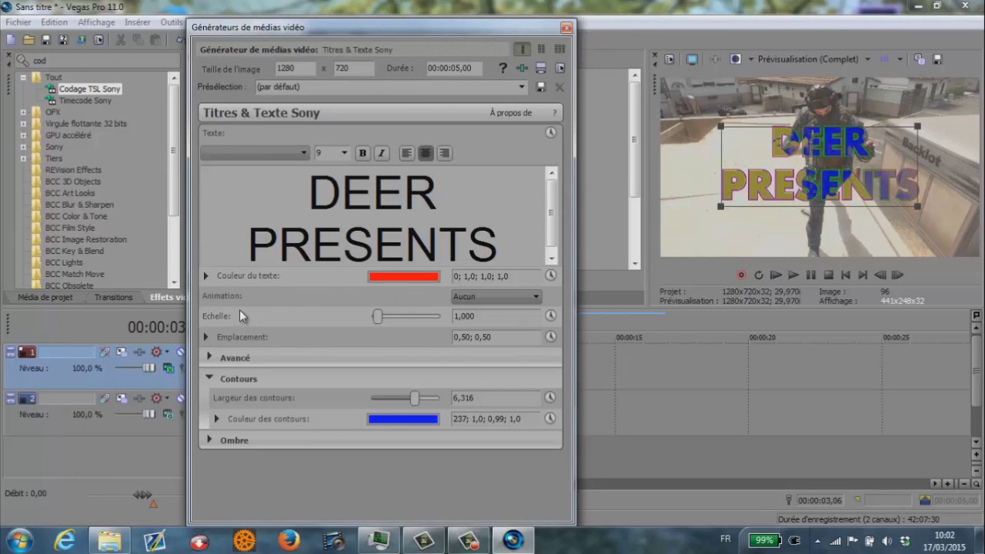
pyautogui.click(491, 302)
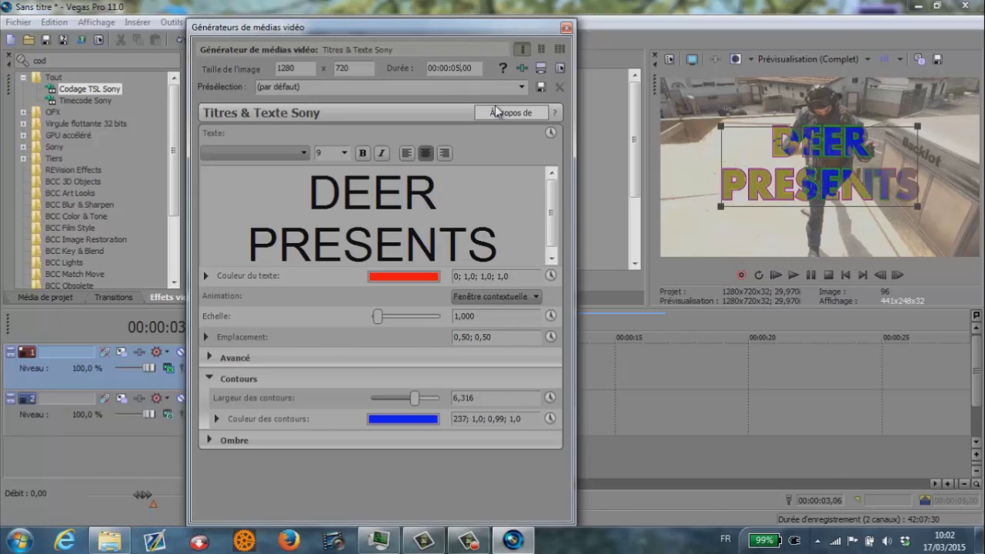
pyautogui.click(566, 28)
pyautogui.click(772, 275)
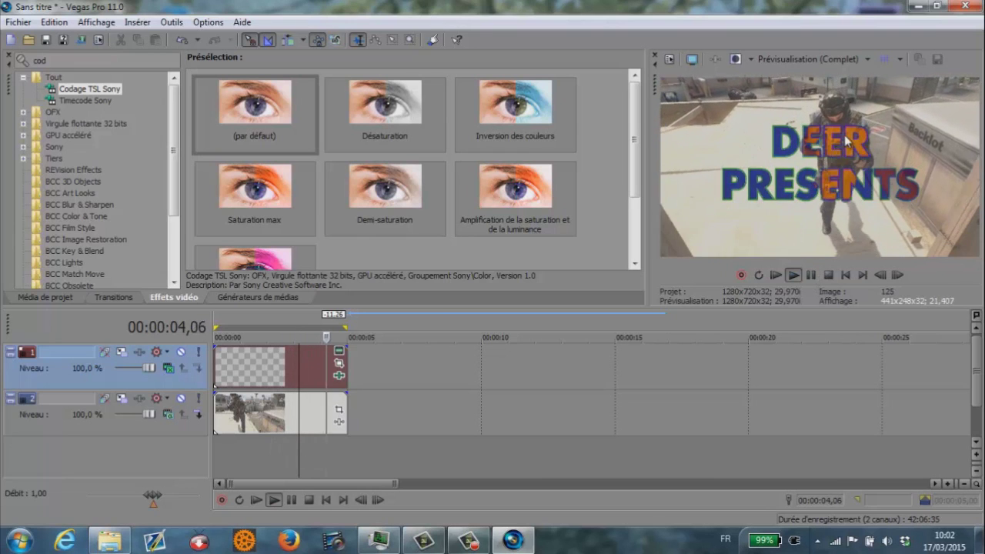
pyautogui.click(259, 368)
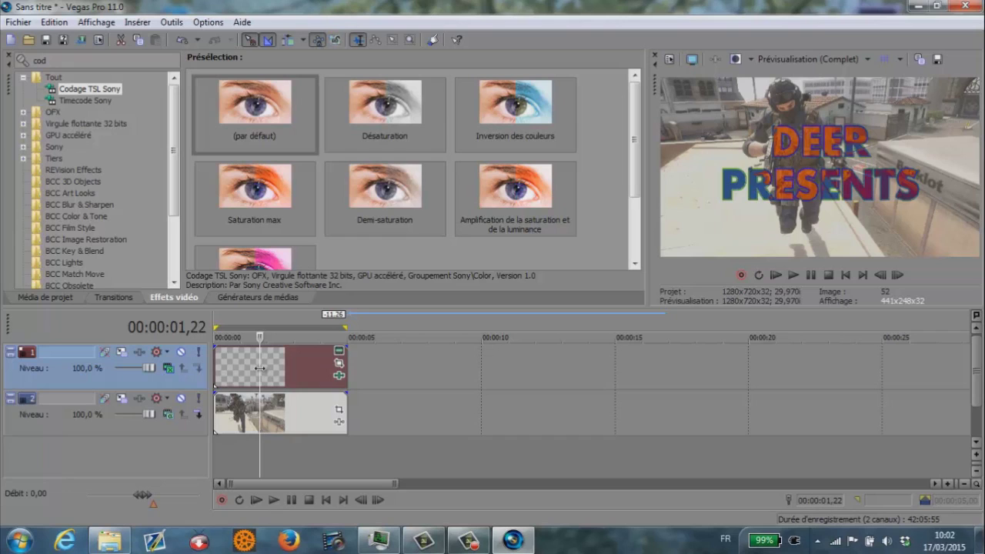